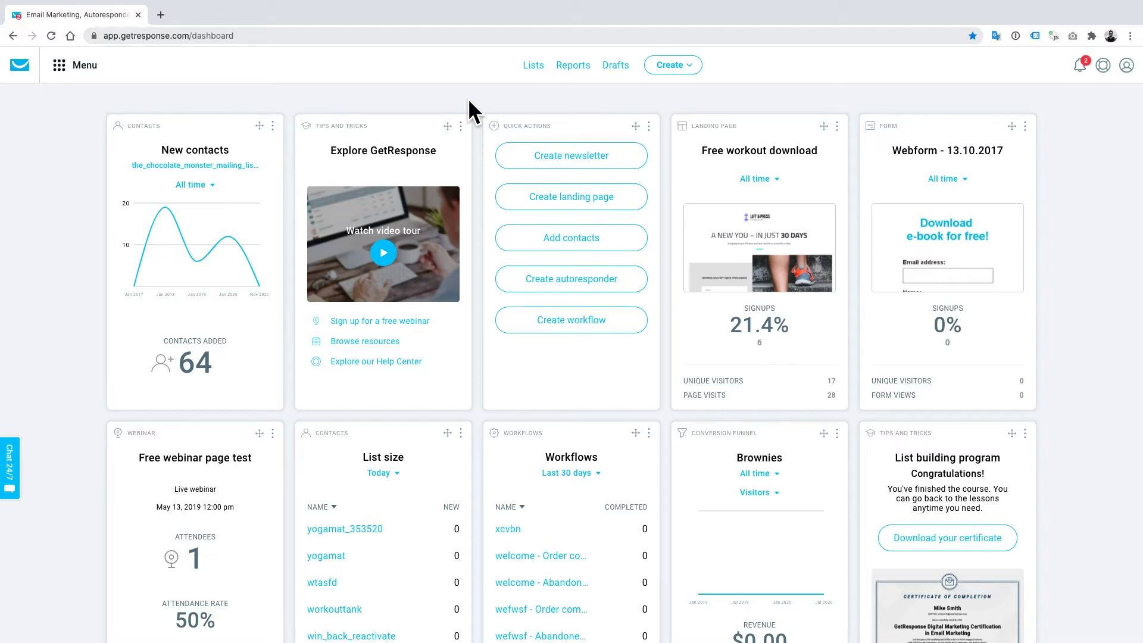
Open the Conversion funnel list showing Black Friday 2020 candies and New offers.
click(61, 71)
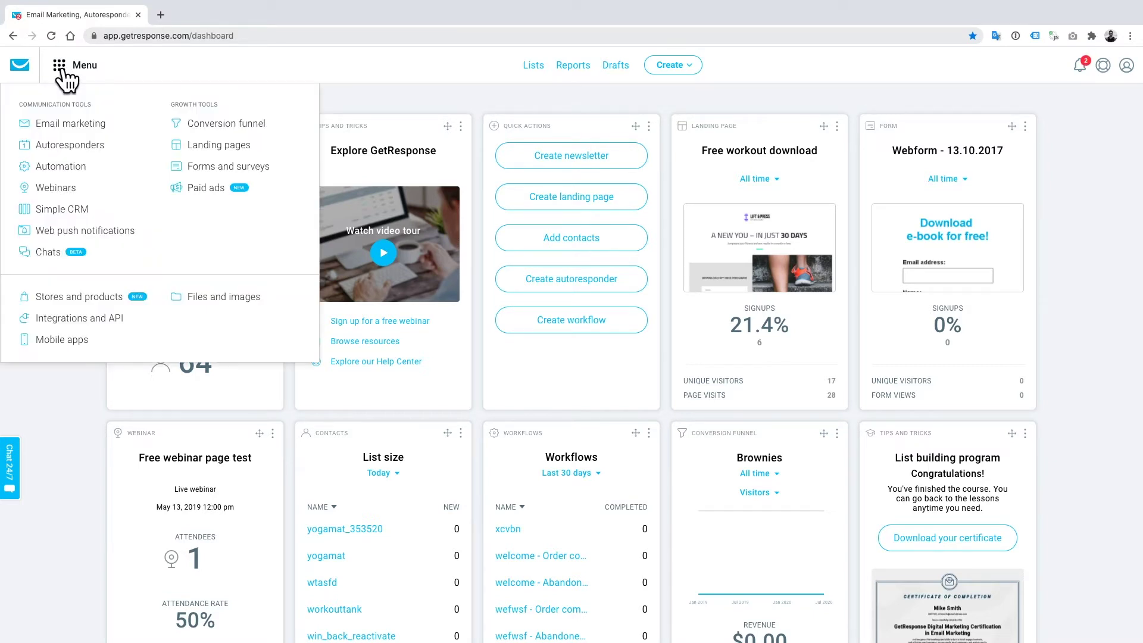
click(240, 124)
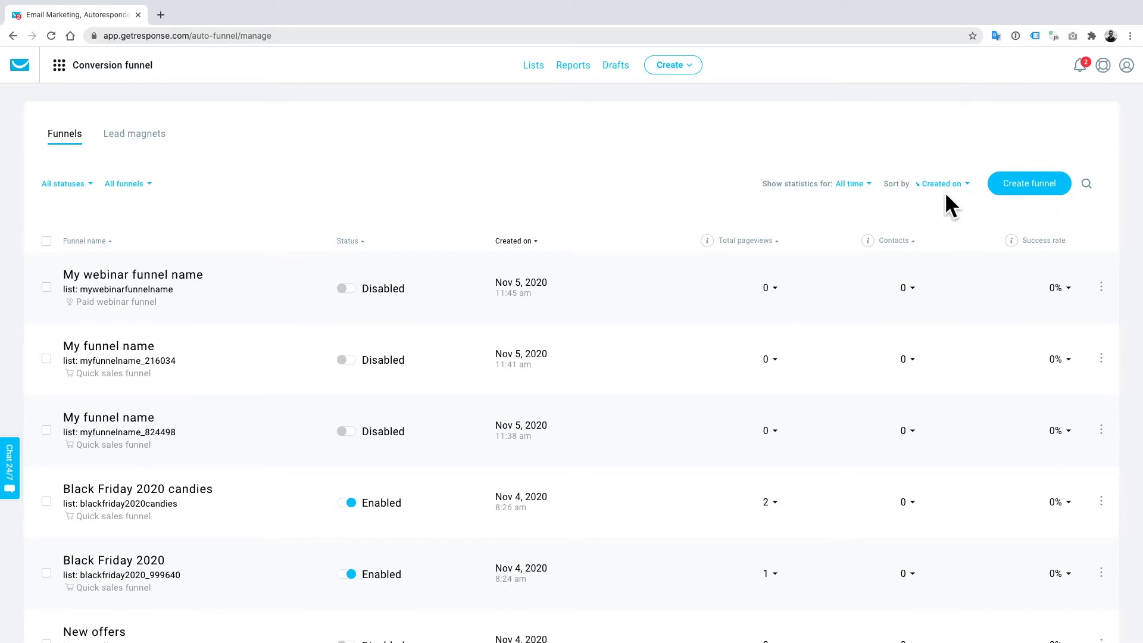
click(1014, 183)
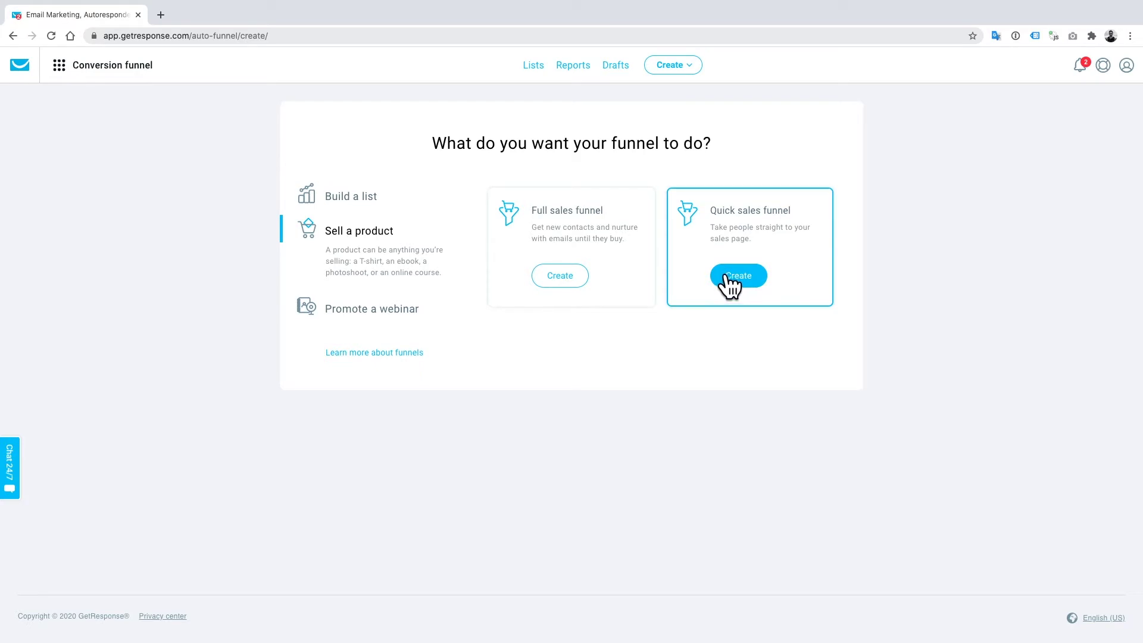
click(10, 35)
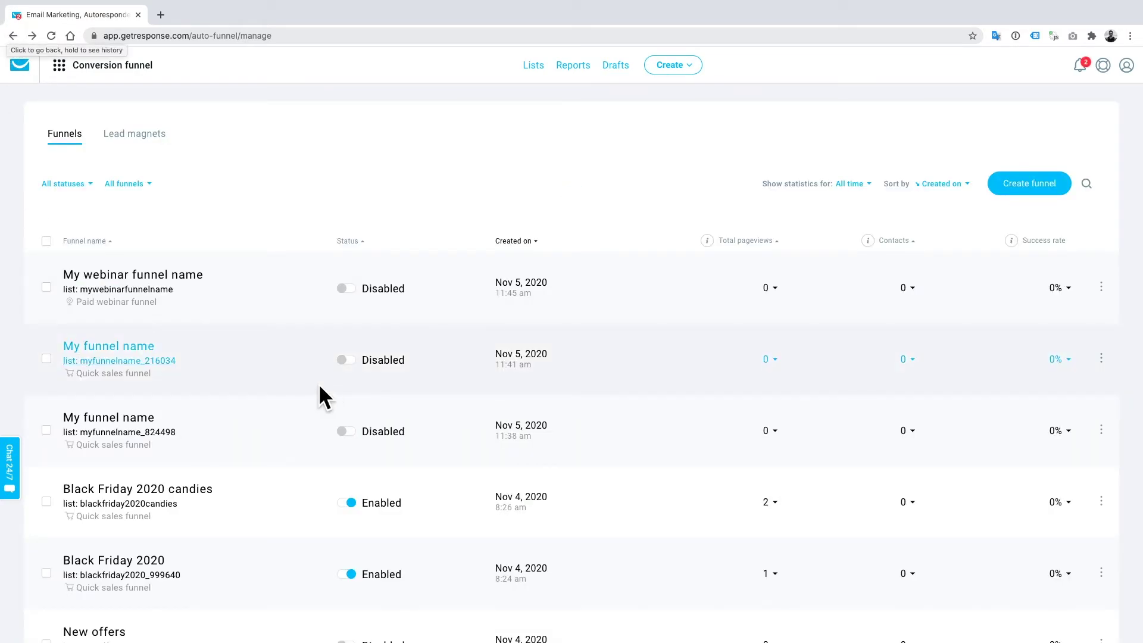
scroll(241, 387, down, 2)
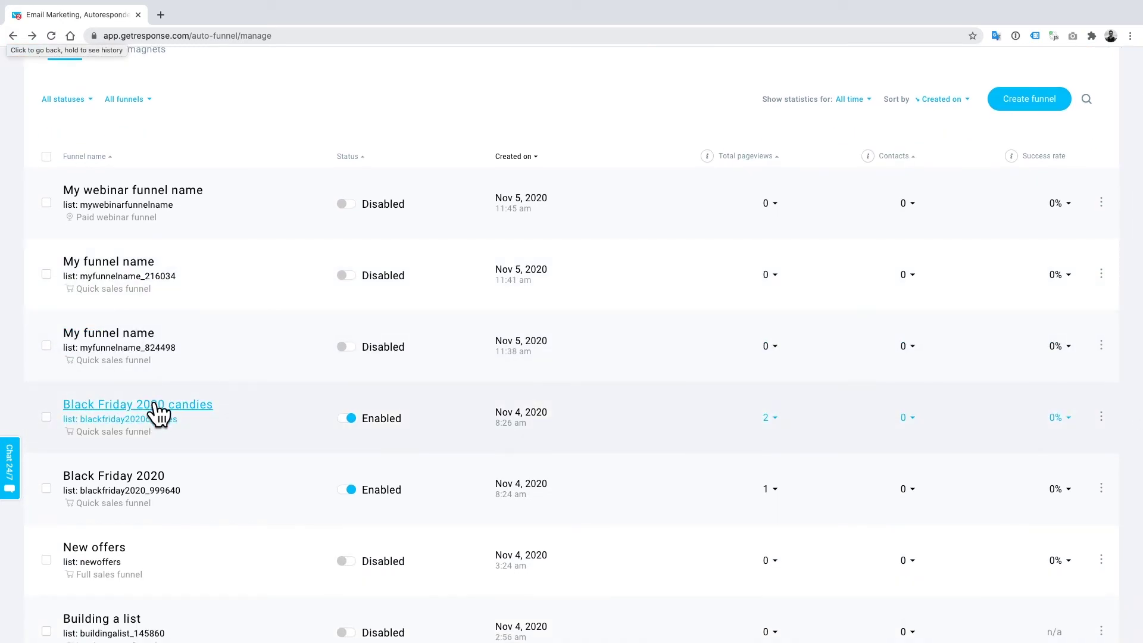
Open the Black Friday 2020 candies funnel wizard and scroll to its upsell step.
click(146, 404)
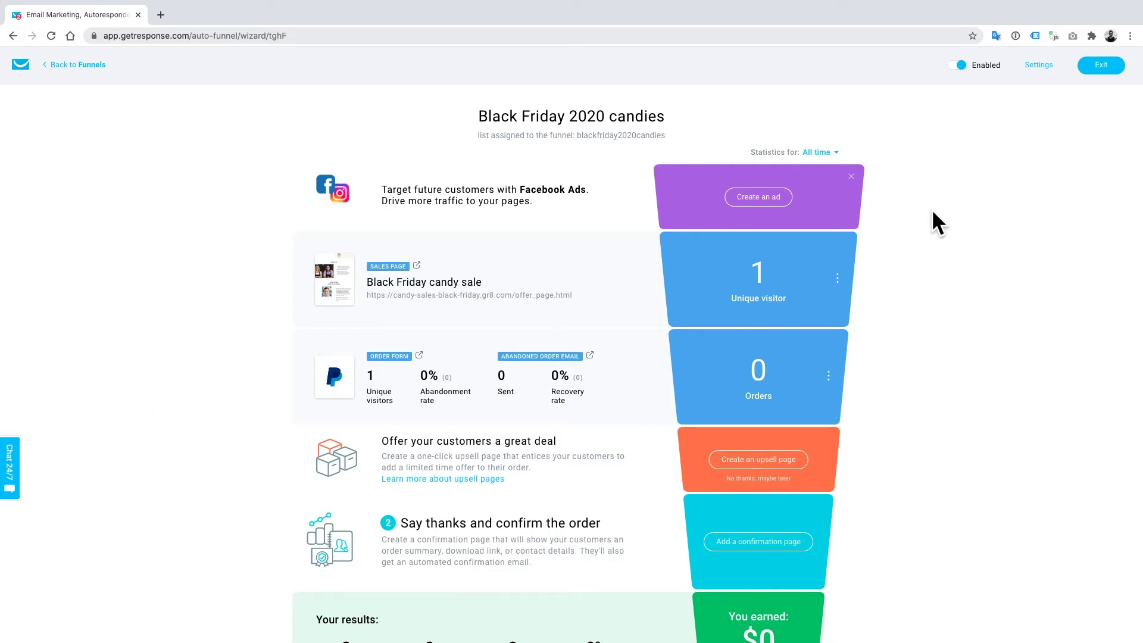
scroll(931, 221, down, 1)
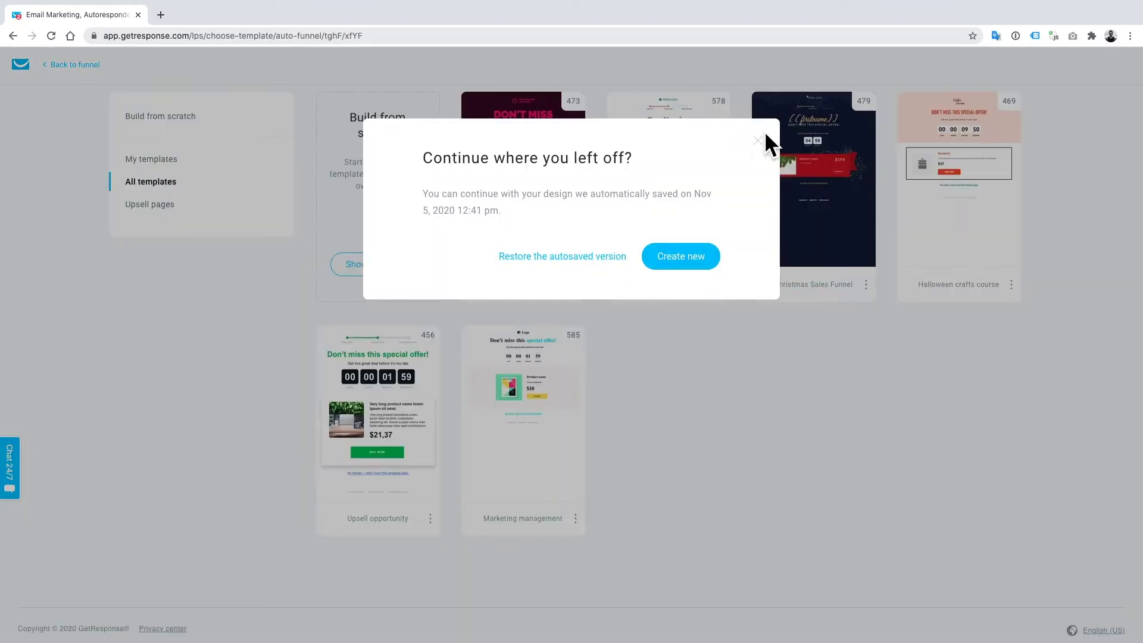
Skip the autosave restore, pick the Black Friday Sales Funnel template and name it 'BF upsell'.
click(758, 142)
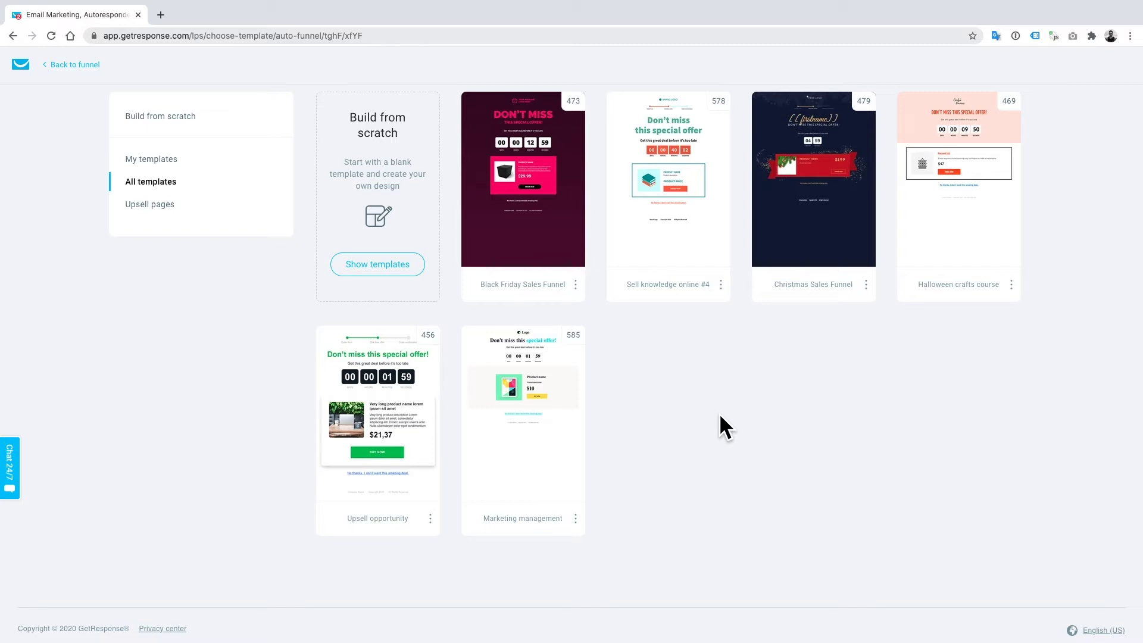
mouse_move(485, 166)
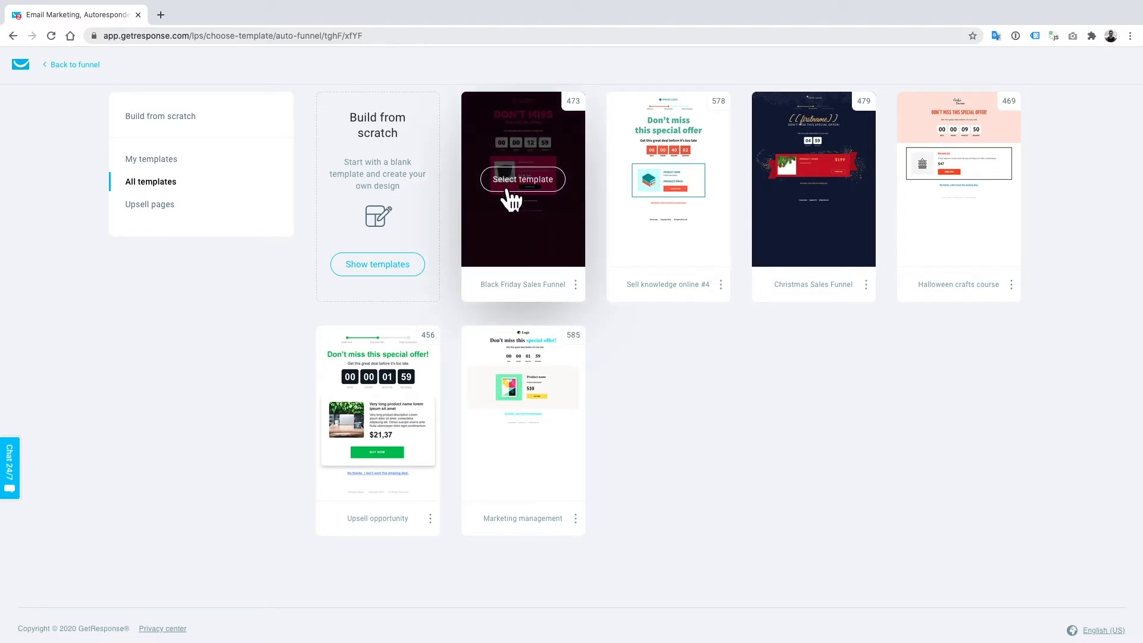
click(505, 181)
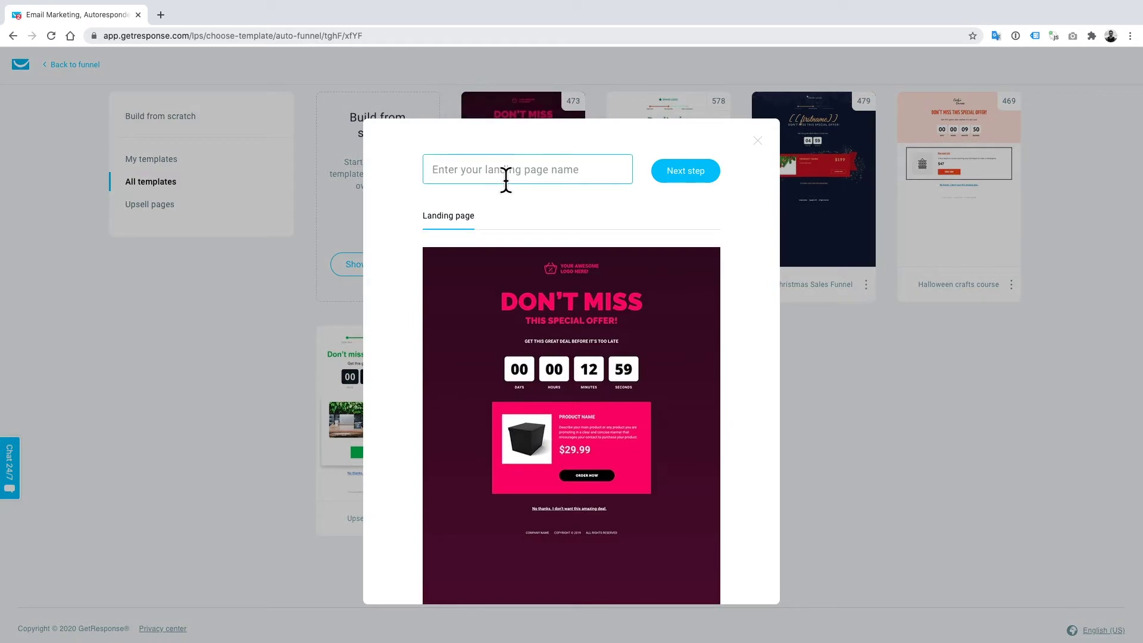
text(BF upsell)
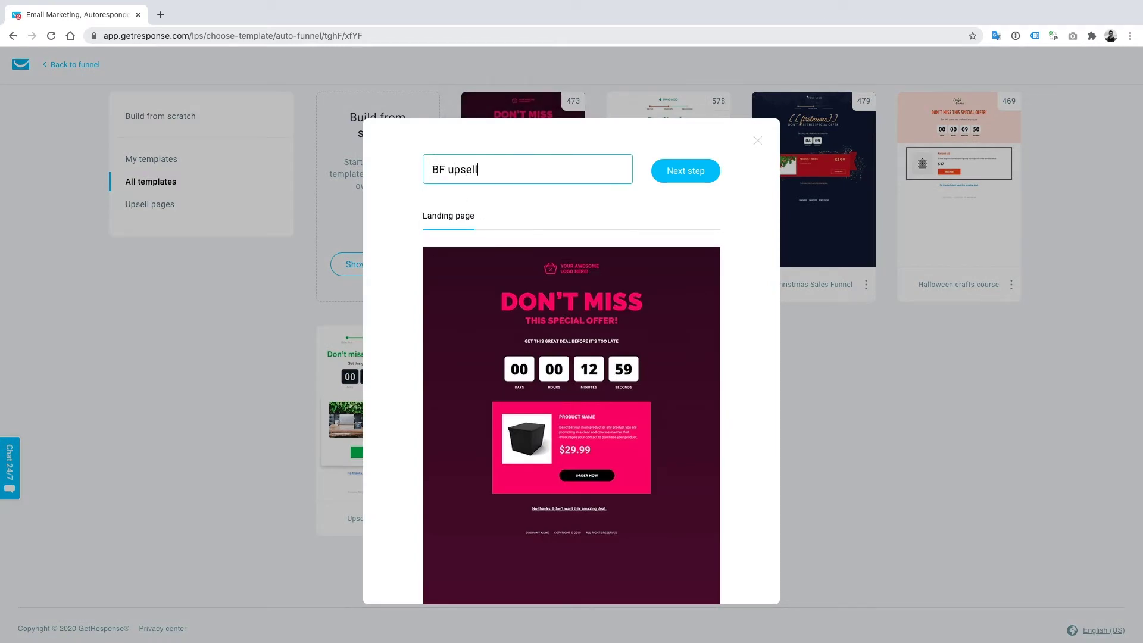
Choose Butter cookies as the $2.00 upsell product and save the offer.
click(671, 176)
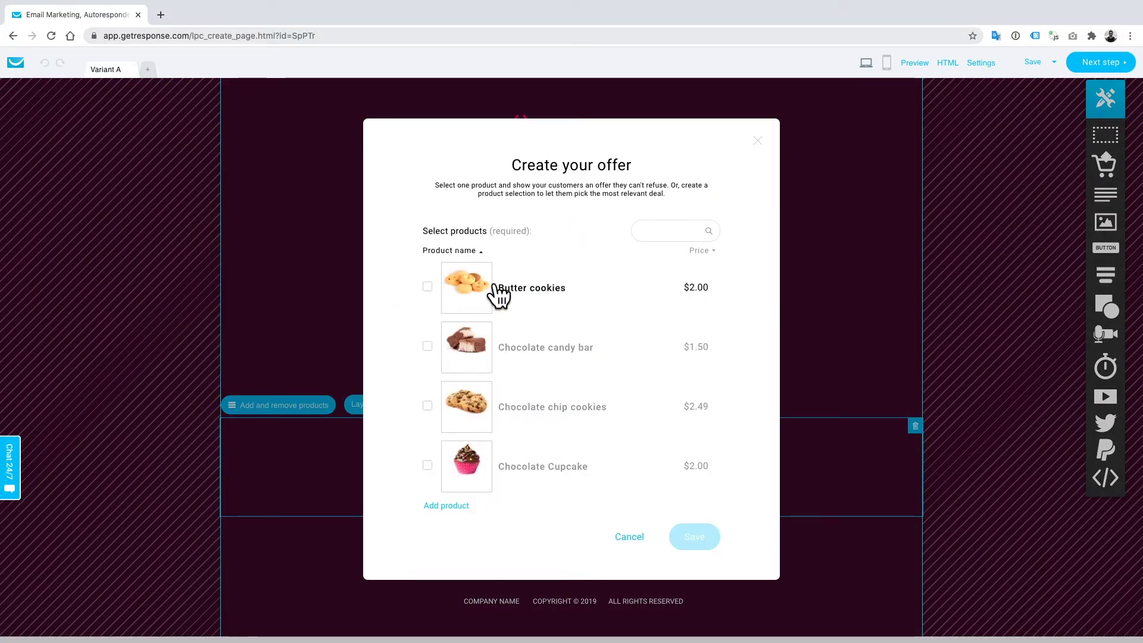
click(503, 294)
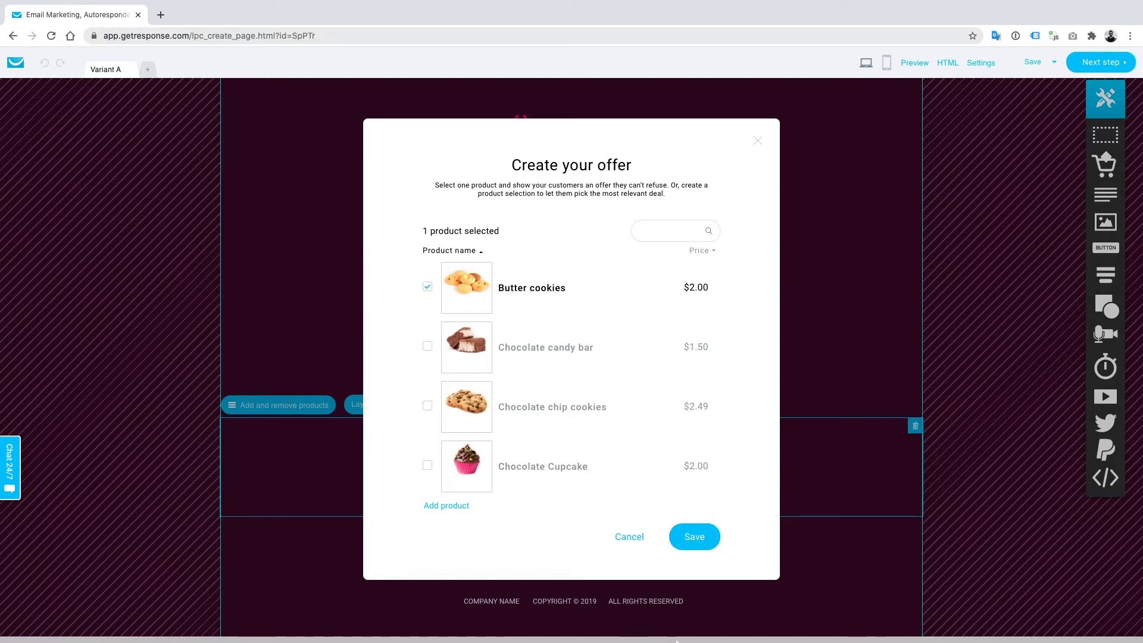
click(674, 544)
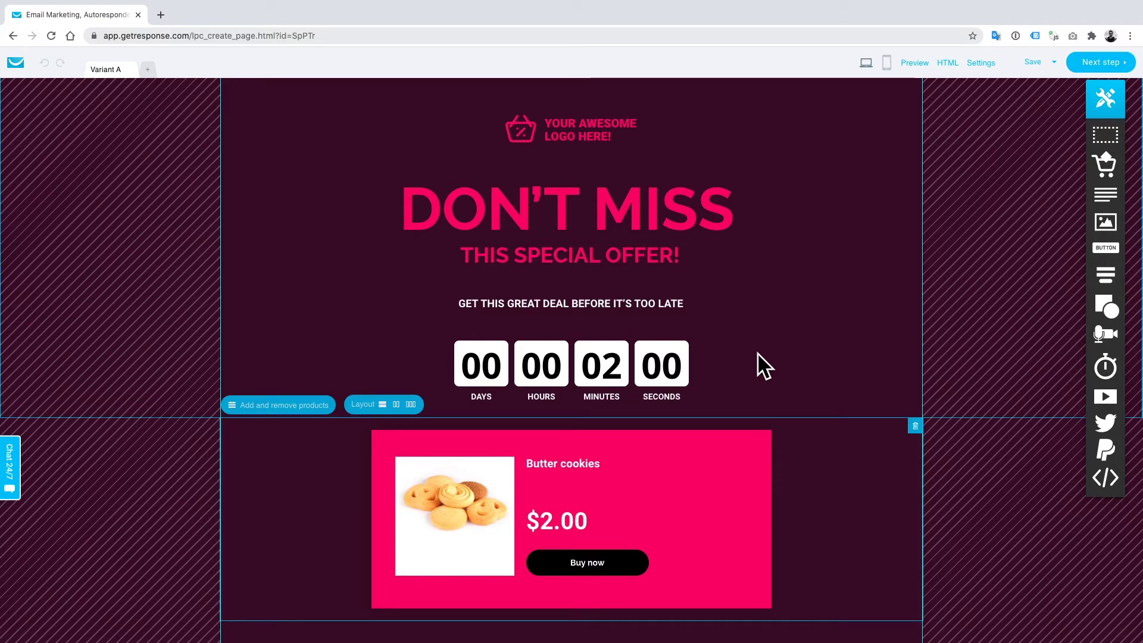
Review the upsell page, selecting the 'DON'T MISS THIS SPECIAL OFFER!' heading above the countdown.
scroll(755, 353, down, 2)
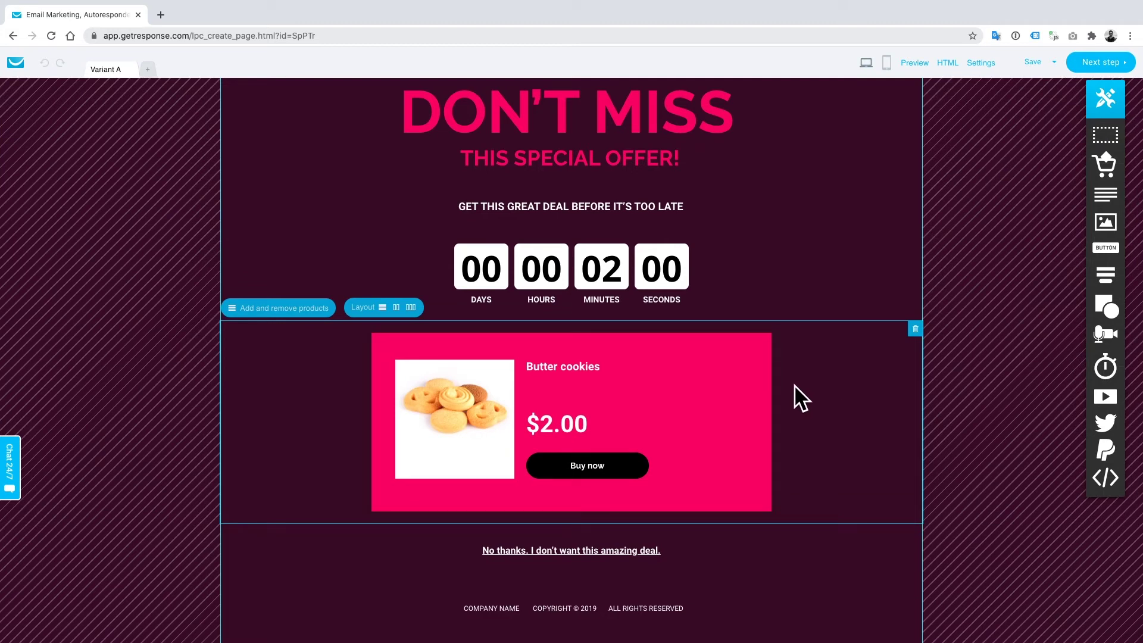
scroll(802, 378, up, 2)
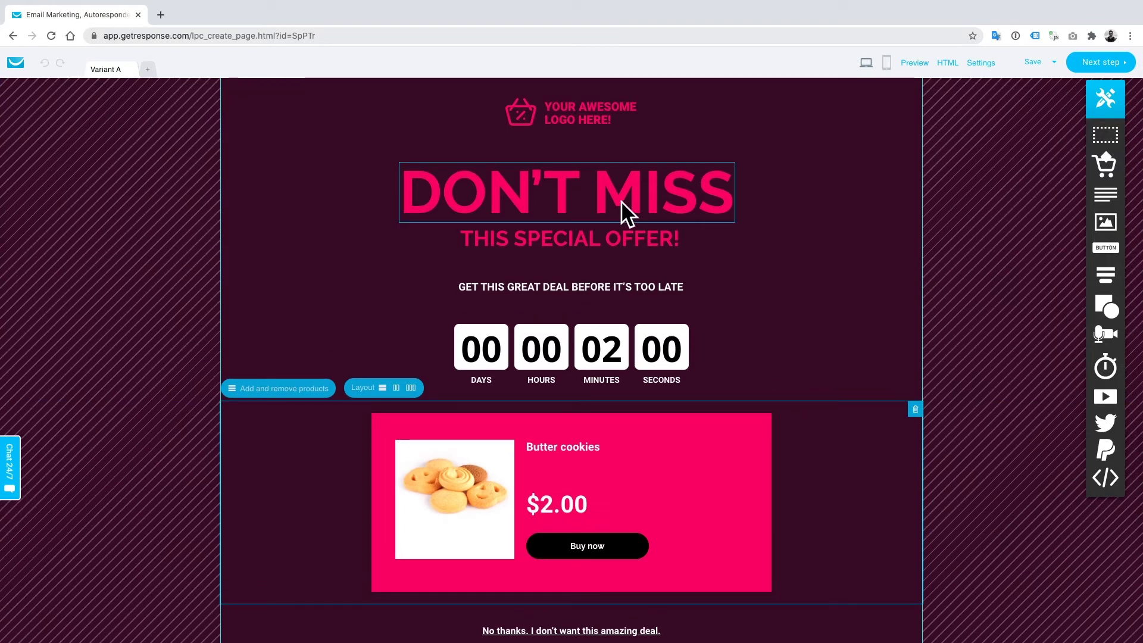
click(599, 198)
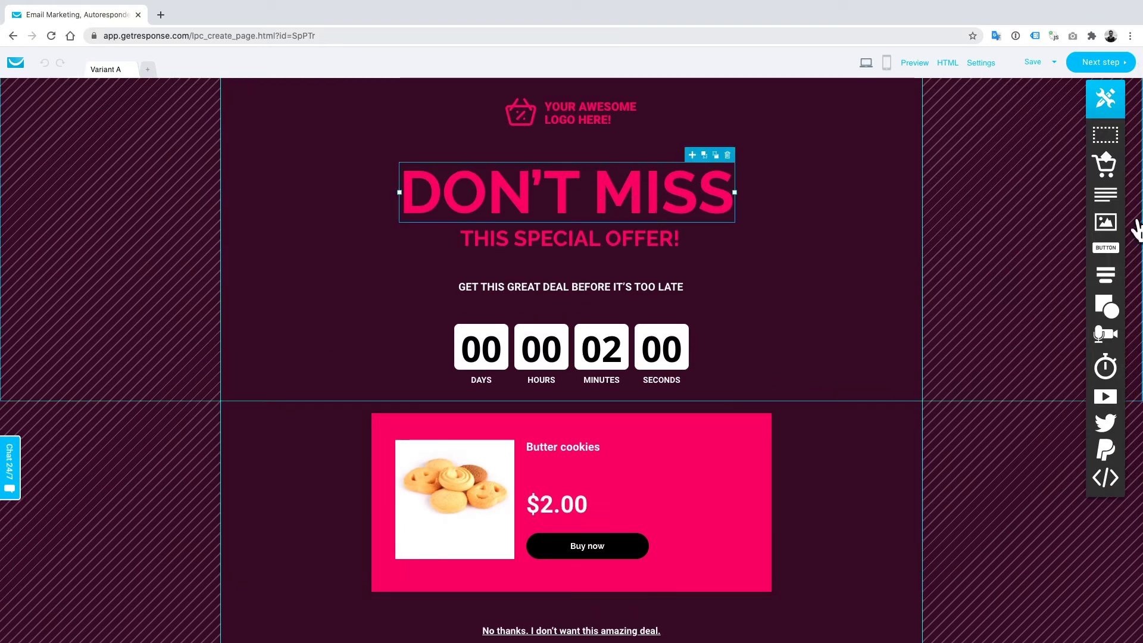
scroll(711, 305, down, 2)
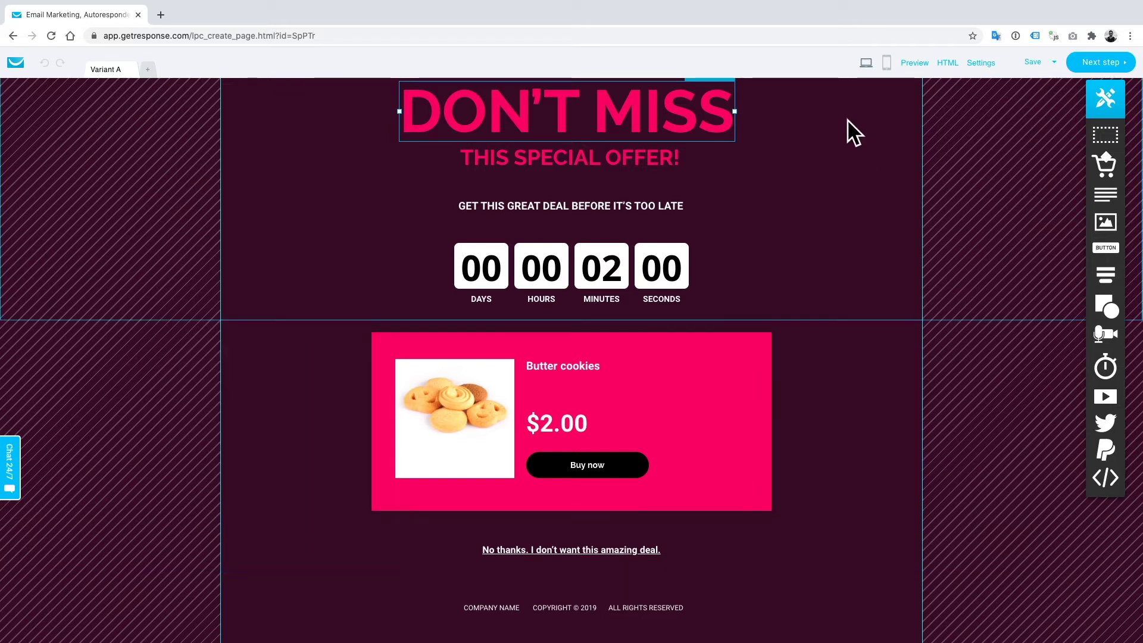
Build the stacked mobile layout for the BF upsell page.
click(886, 62)
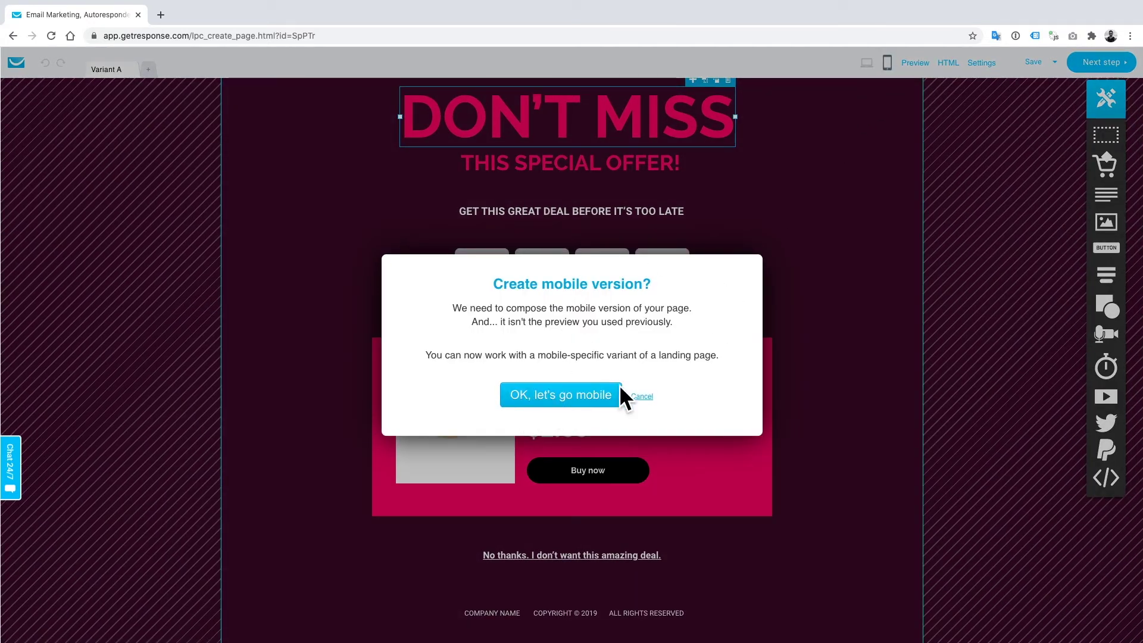
click(563, 399)
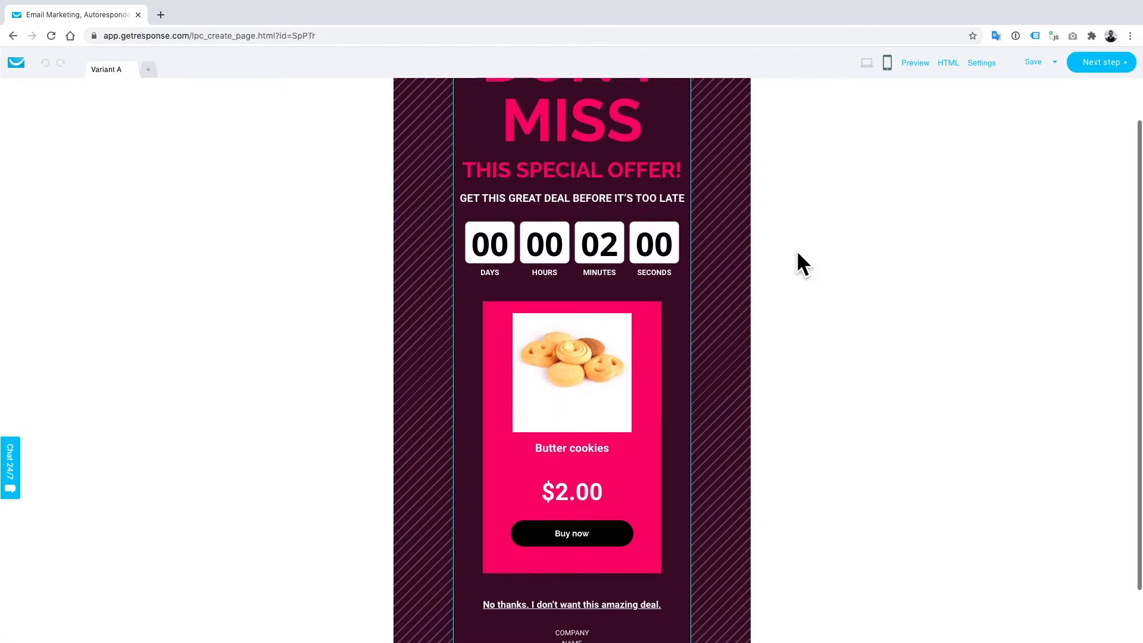
scroll(685, 225, up, 3)
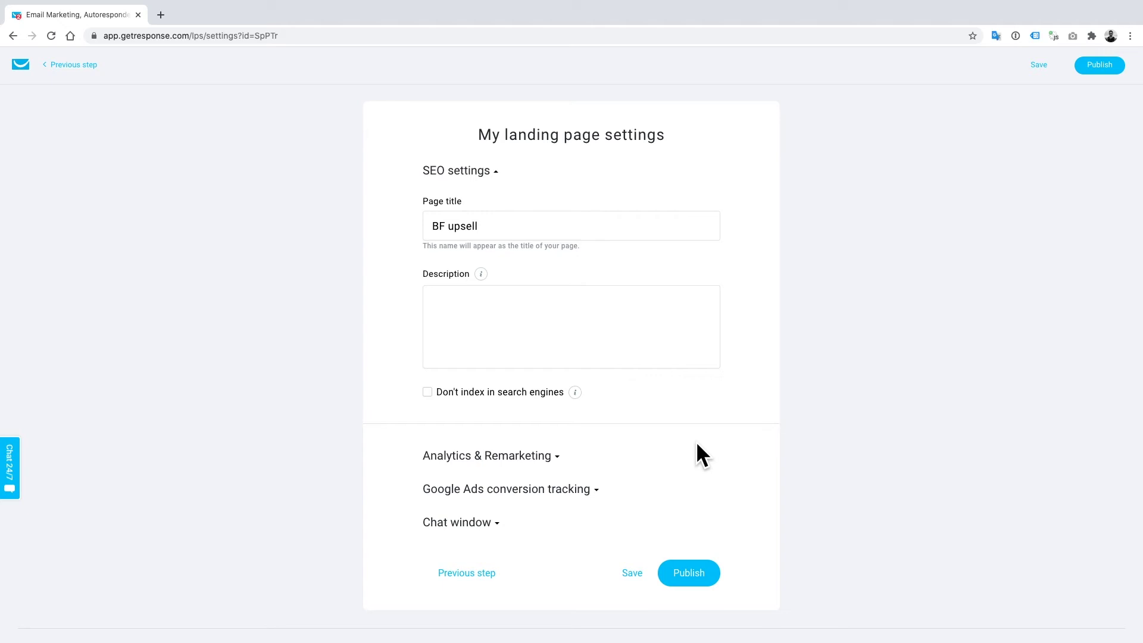
Keep the 'BF upsell' page title and publish the page.
click(689, 573)
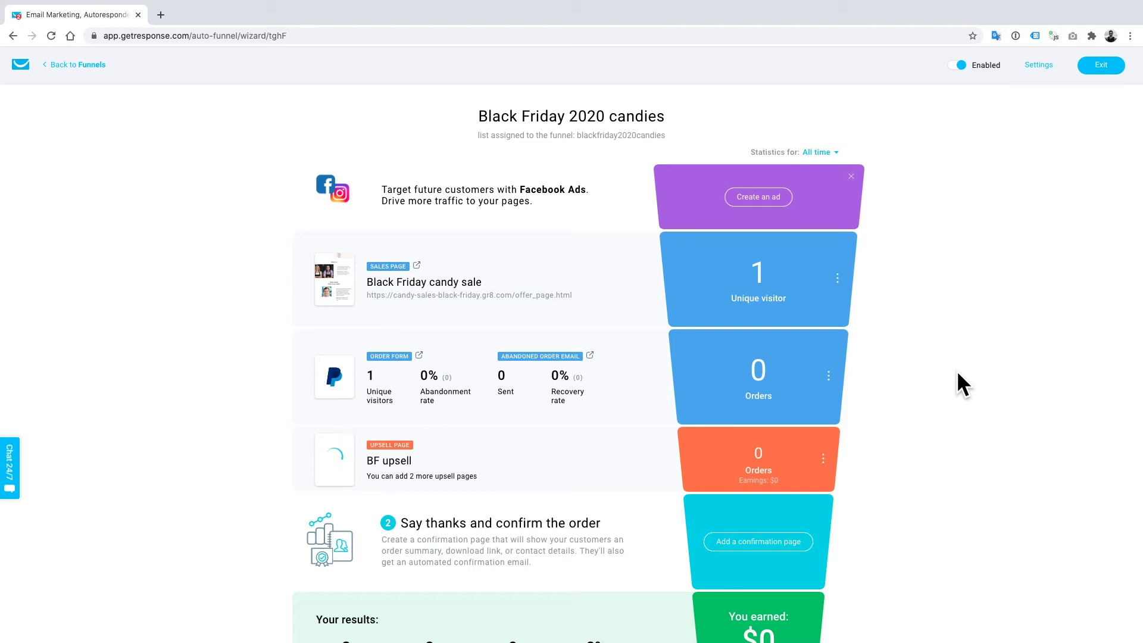
Add a confirmation page from the Black Friday Sales Funnel template, named 'BF TY'.
scroll(948, 375, down, 2)
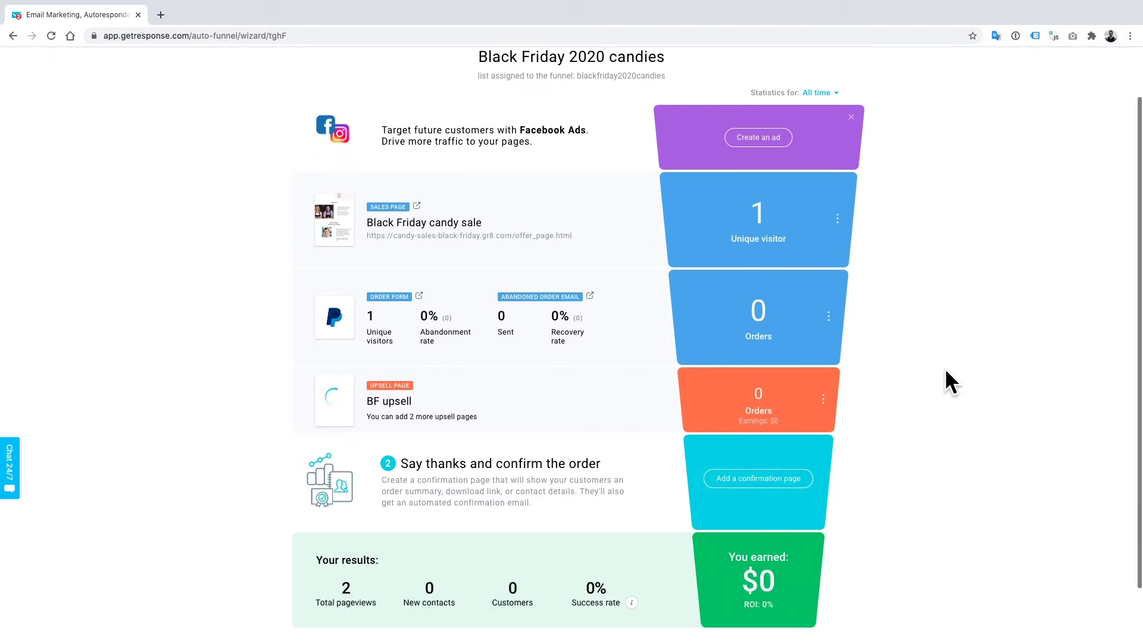
click(749, 482)
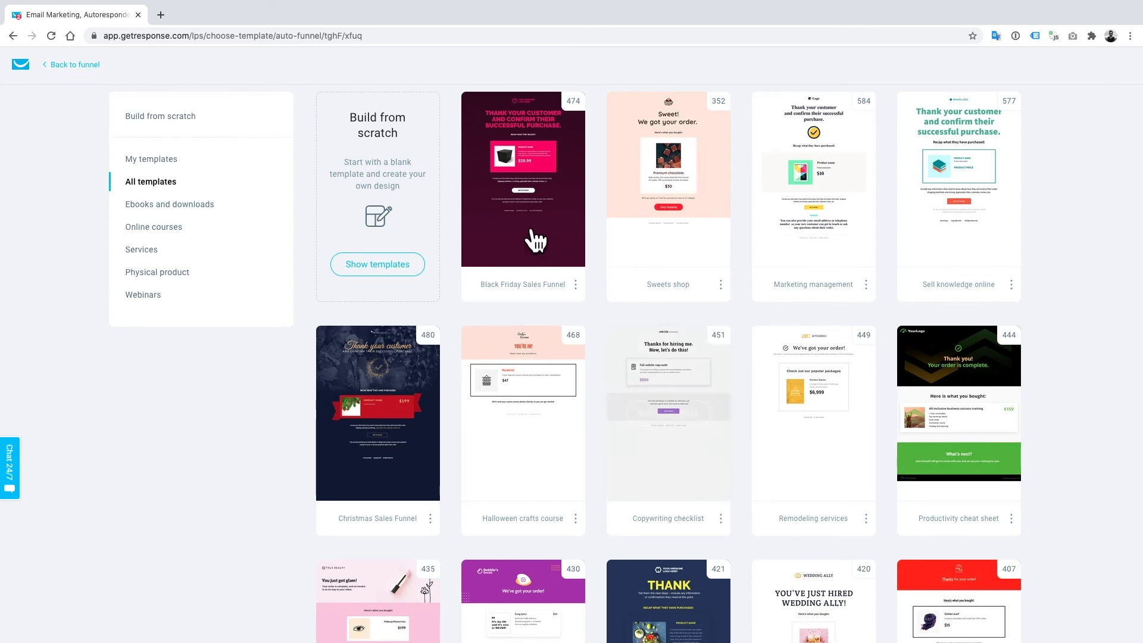
mouse_move(507, 192)
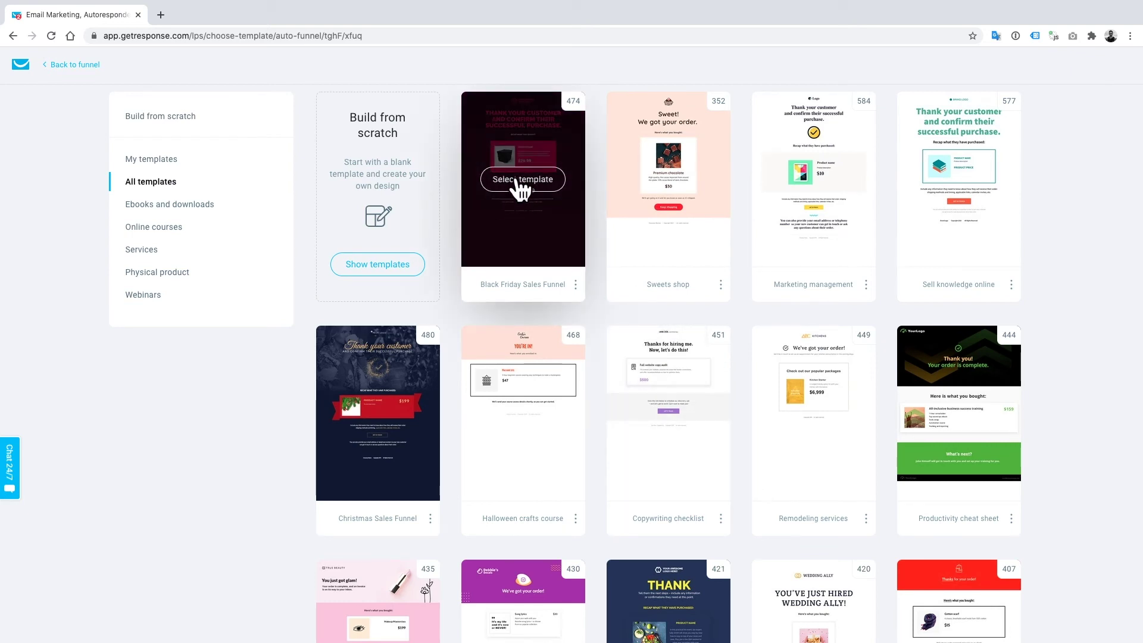
click(518, 181)
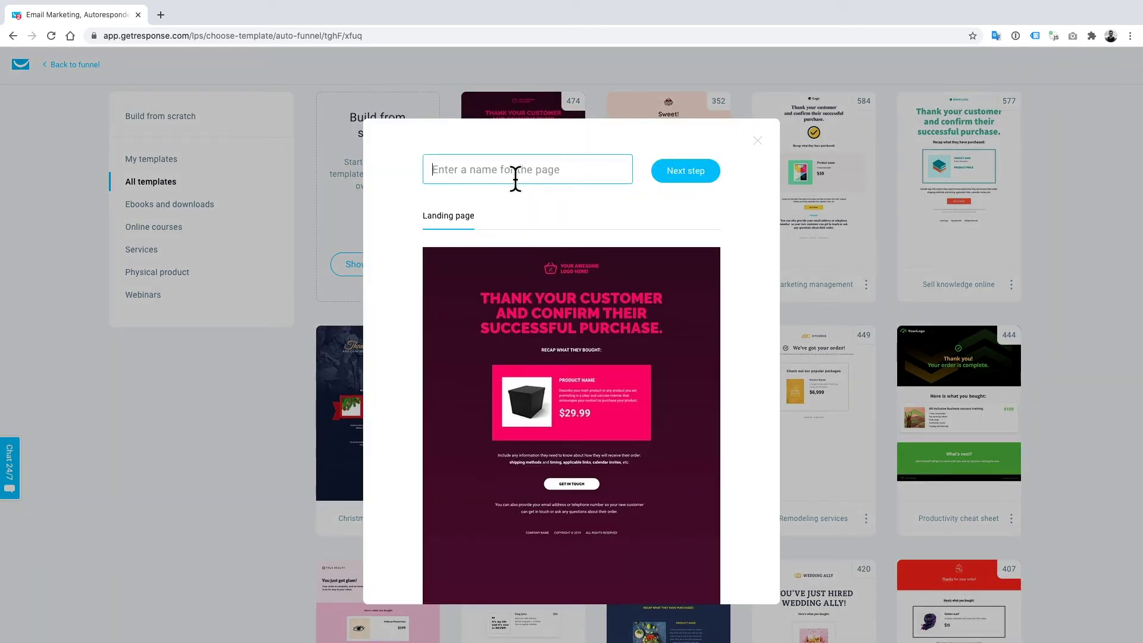
text(BF )
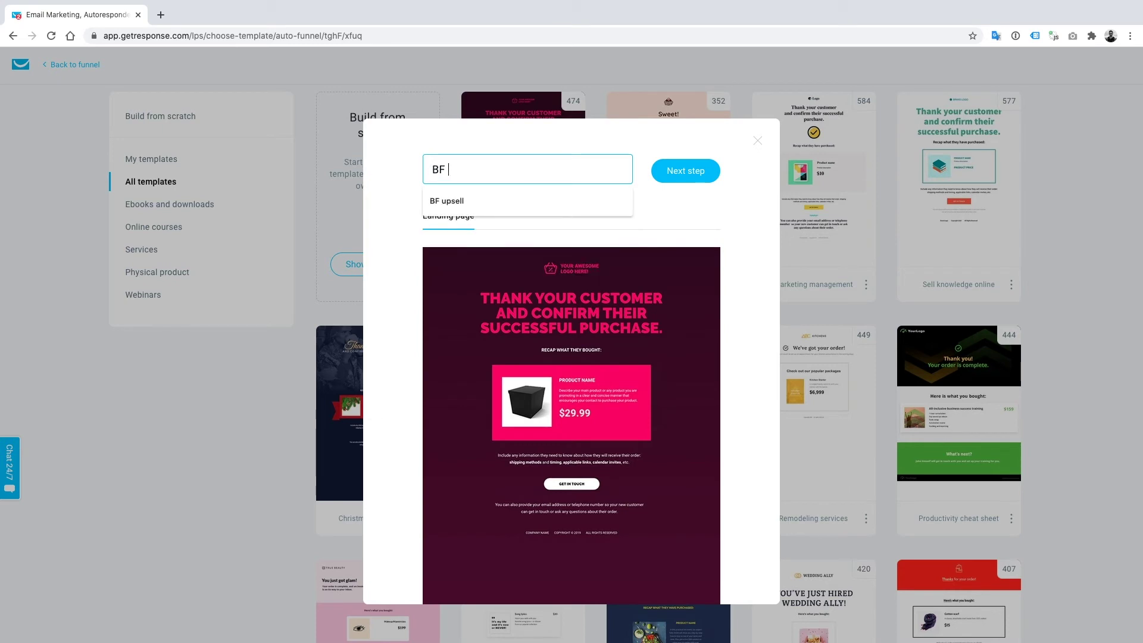
text(TY)
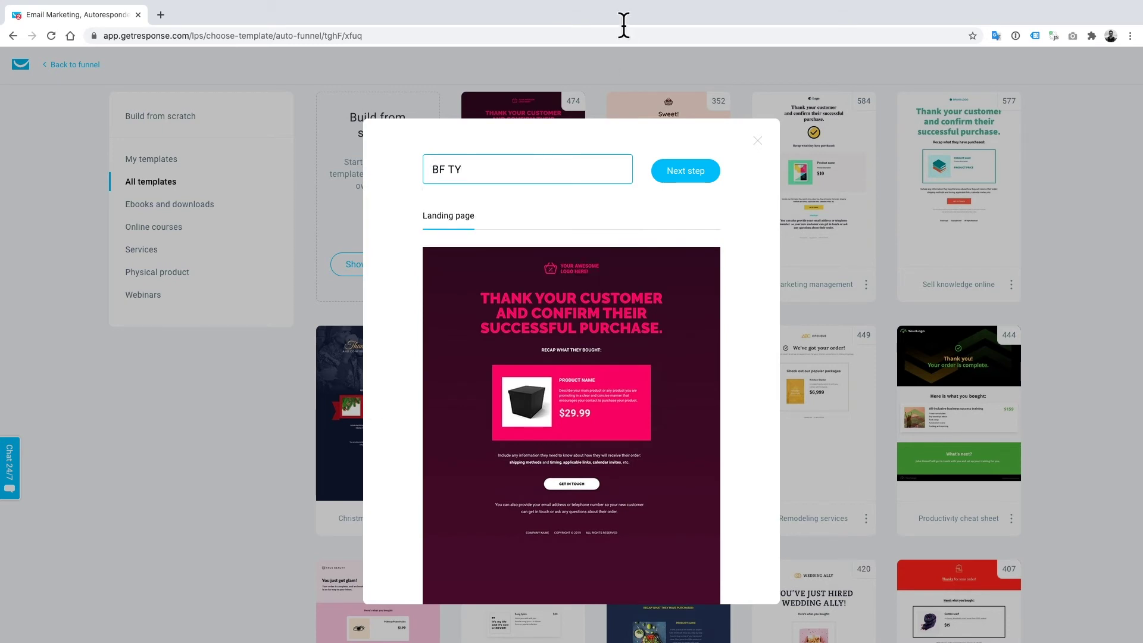
click(700, 179)
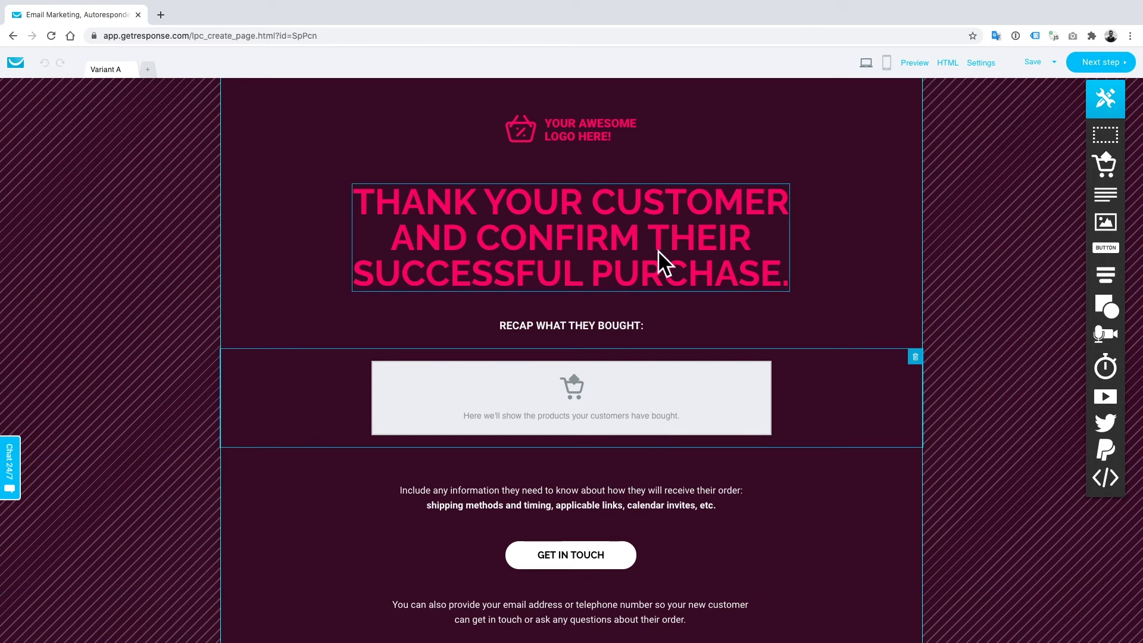
Build the stacked mobile layout for the BF TY thank-you page.
scroll(783, 305, down, 2)
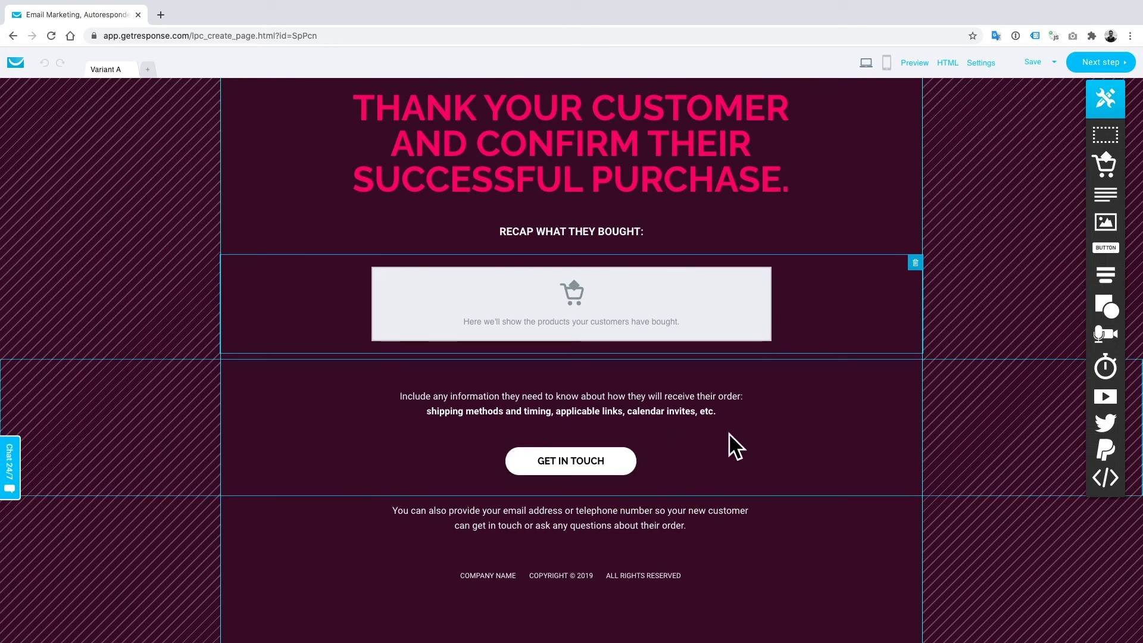
click(887, 63)
click(545, 398)
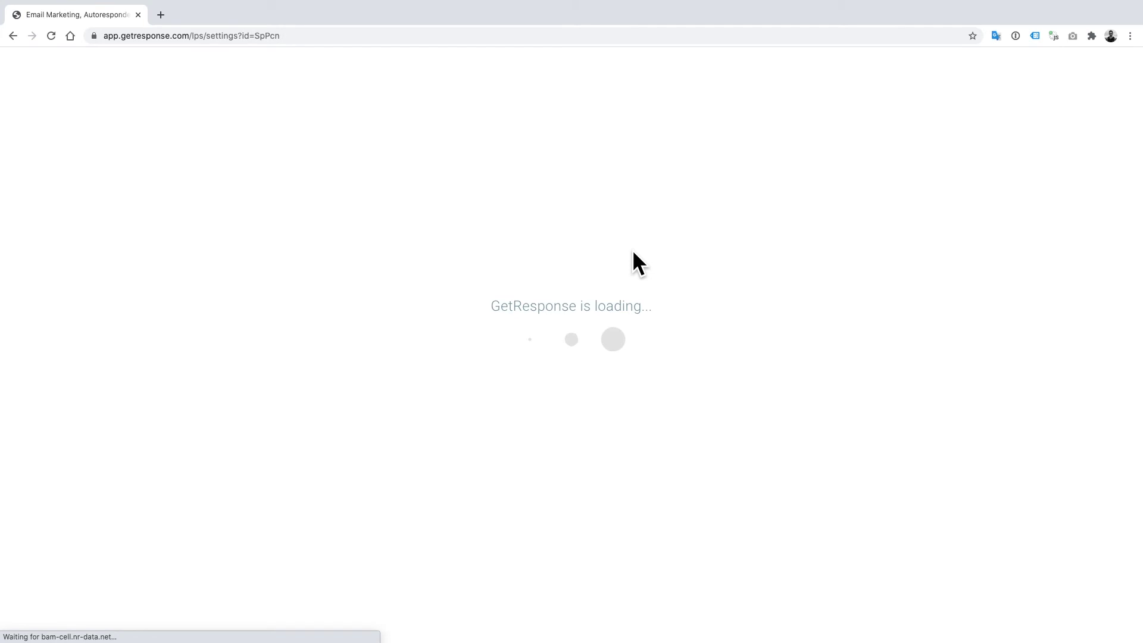
Keep the 'BF TY' page title and publish the confirmation page.
scroll(629, 253, down, 1)
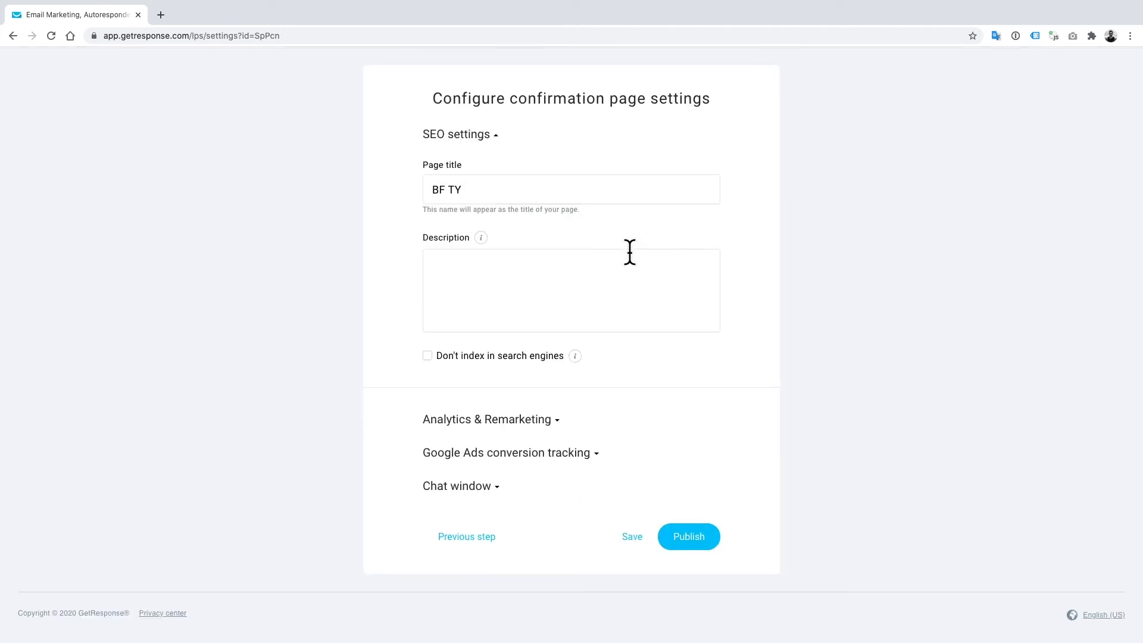
click(696, 543)
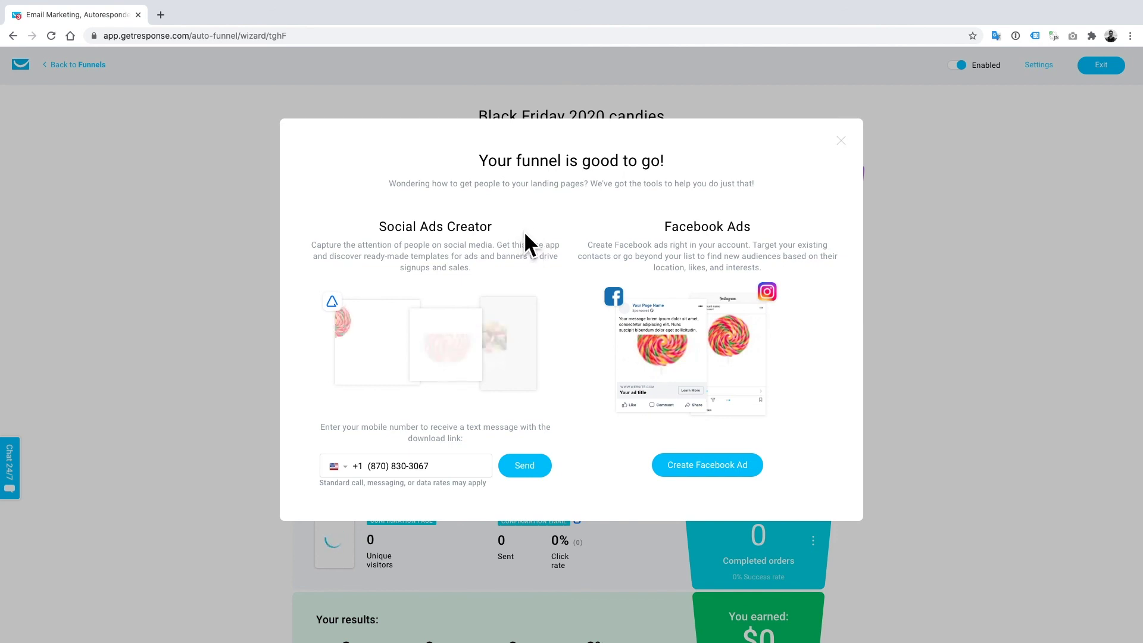
Close the 'Your funnel is good to go!' message and review the Black Friday 2020 candies funnel down to the BF TY page.
click(841, 140)
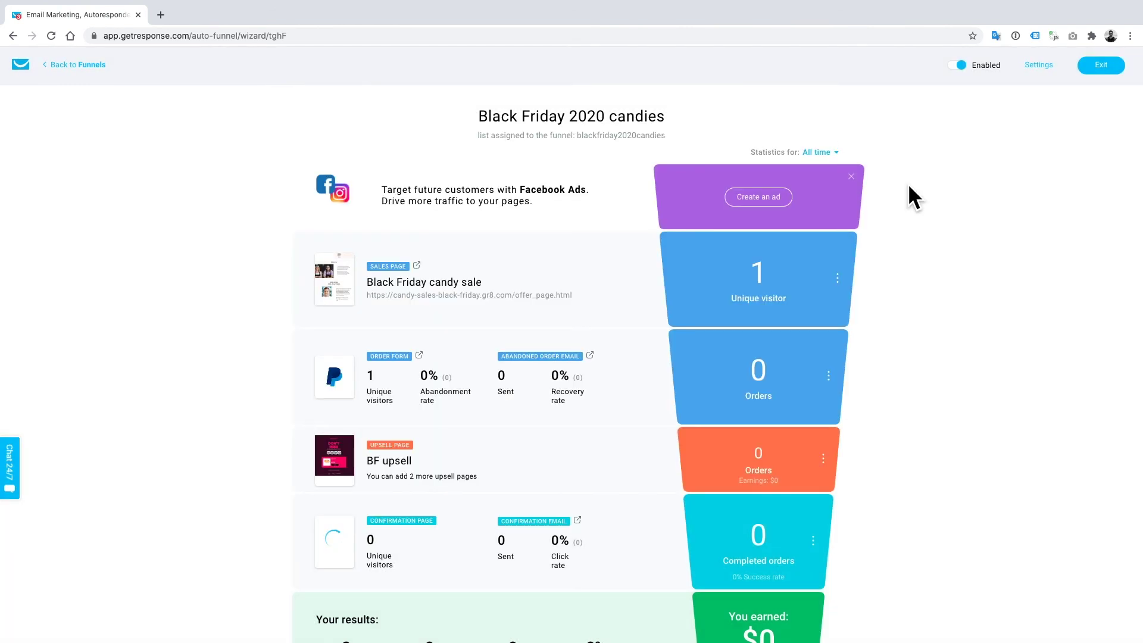
scroll(890, 185, down, 2)
scroll(890, 183, down, 2)
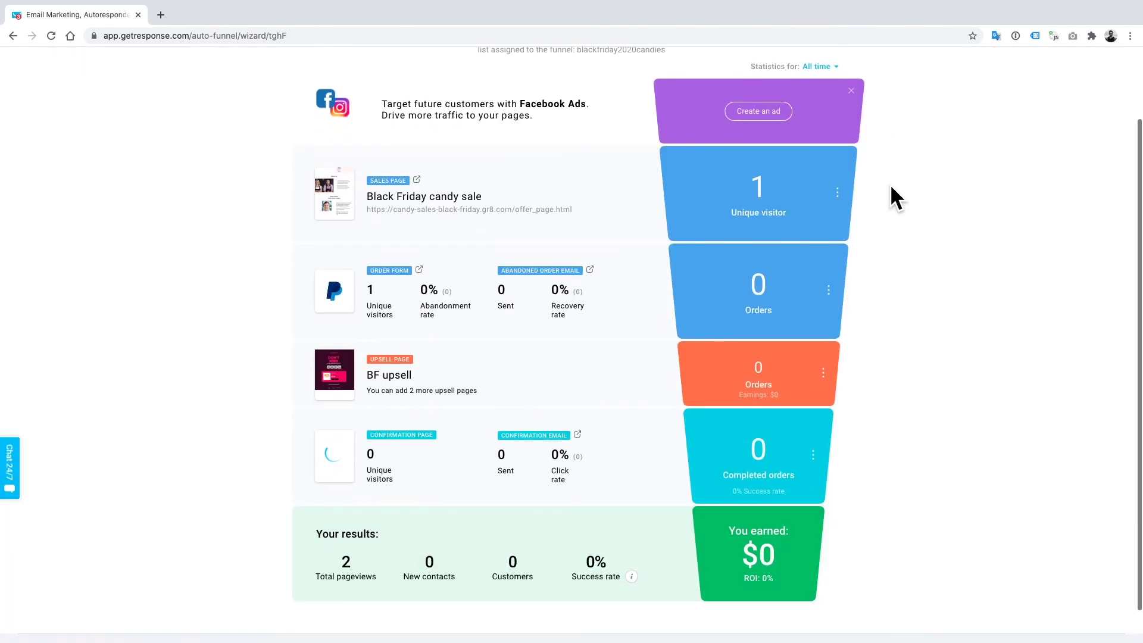